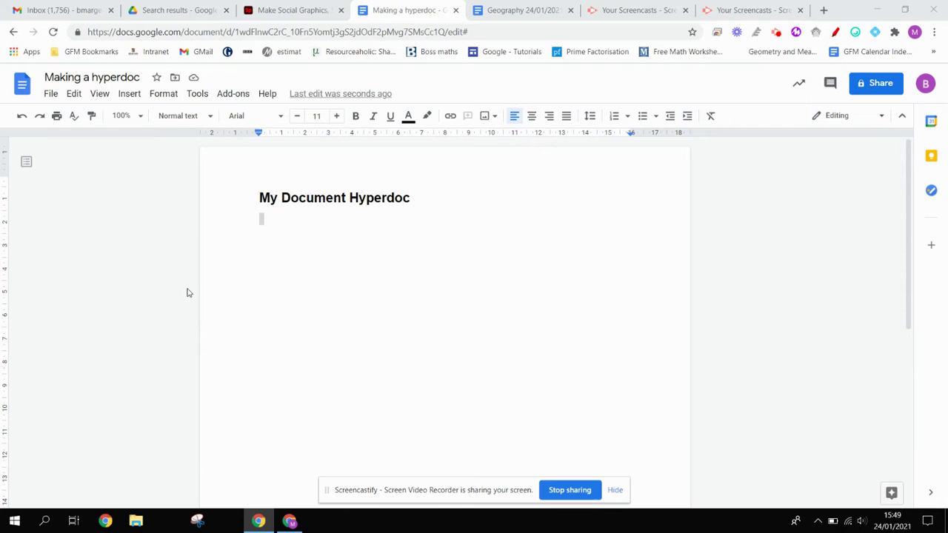
# Insert a 3 x 6 table below the heading
pyautogui.click(138, 97)
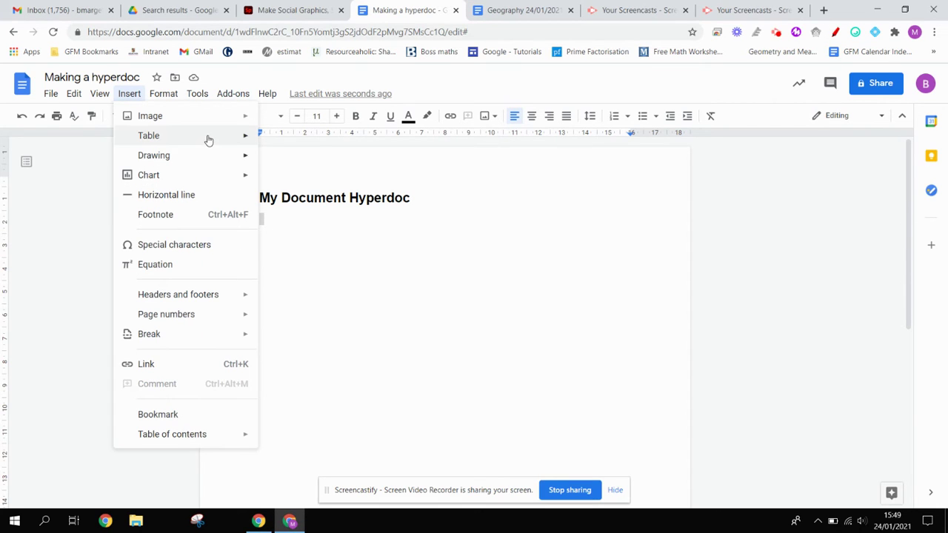
pyautogui.moveTo(208, 140)
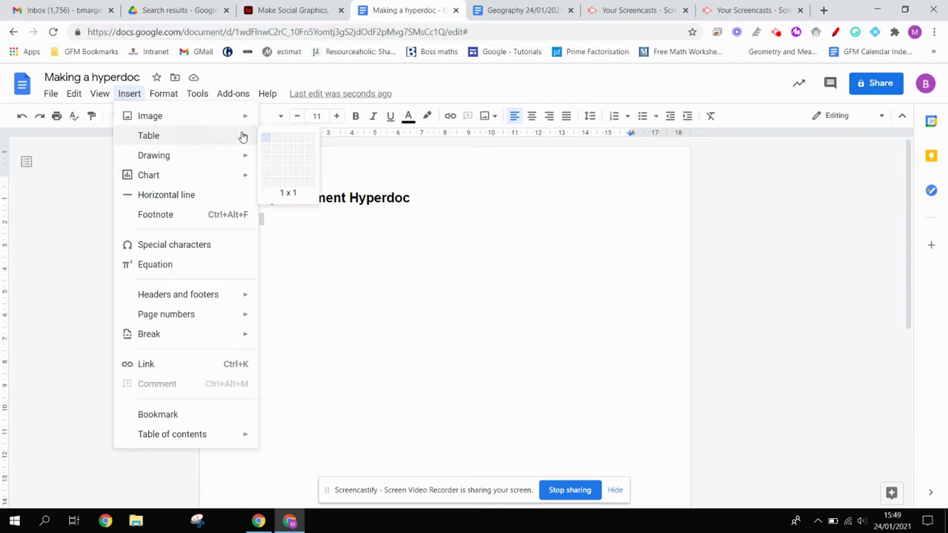
pyautogui.click(296, 197)
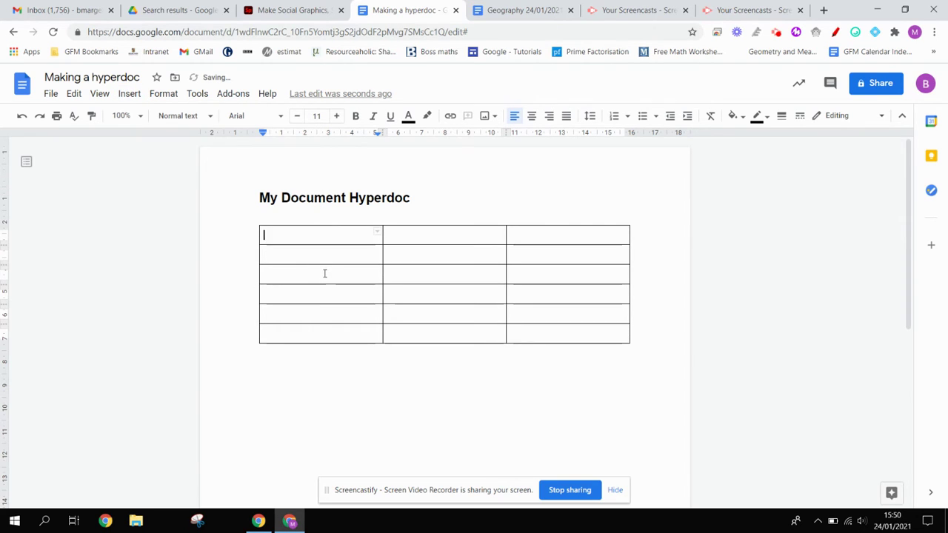
# Enter Subject, Maths and Science down the first column
pyautogui.write('Subj')
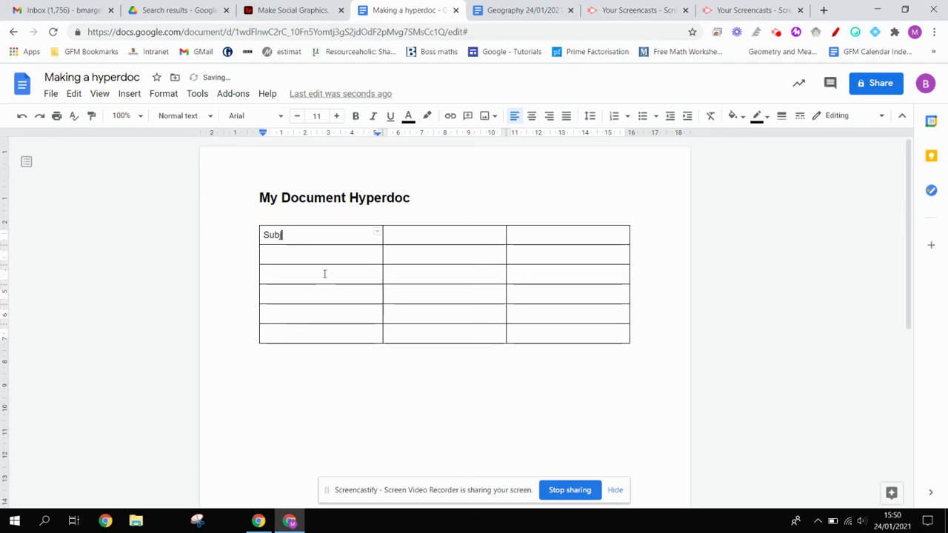
pyautogui.write('ect')
pyautogui.press('Down')
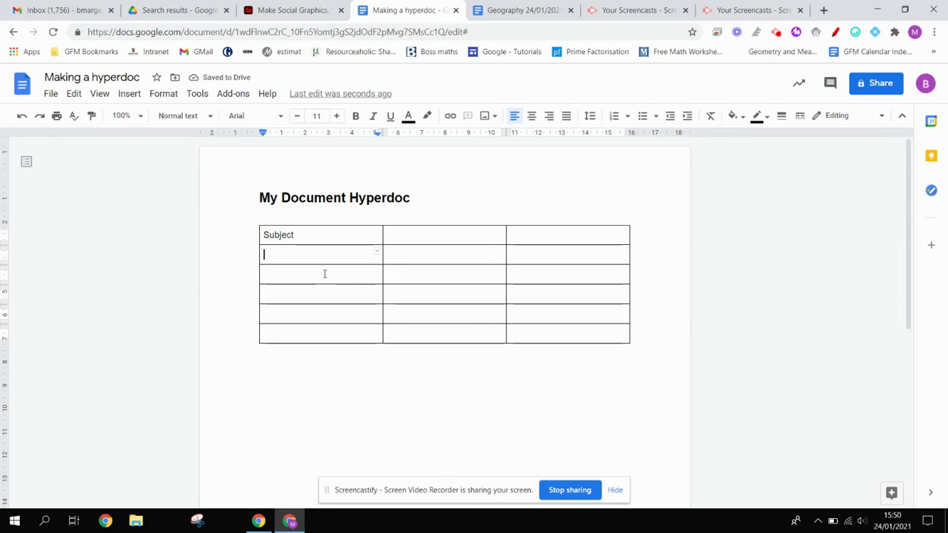
pyautogui.write('Math')
pyautogui.press('Down')
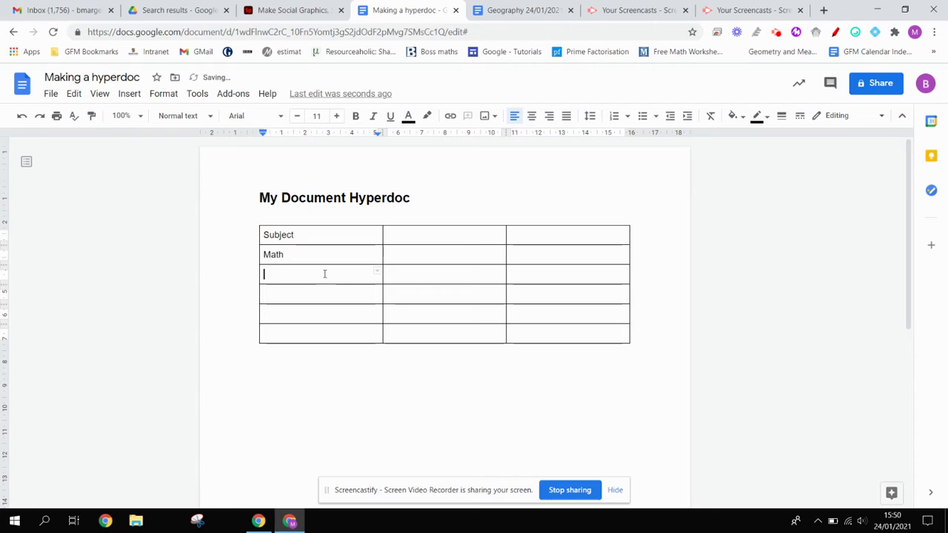
pyautogui.press('Up')
pyautogui.write('s')
pyautogui.press('Down')
pyautogui.write('Science')
# Continue the first column with English, Music and Geography
pyautogui.press('Down')
pyautogui.write('E')
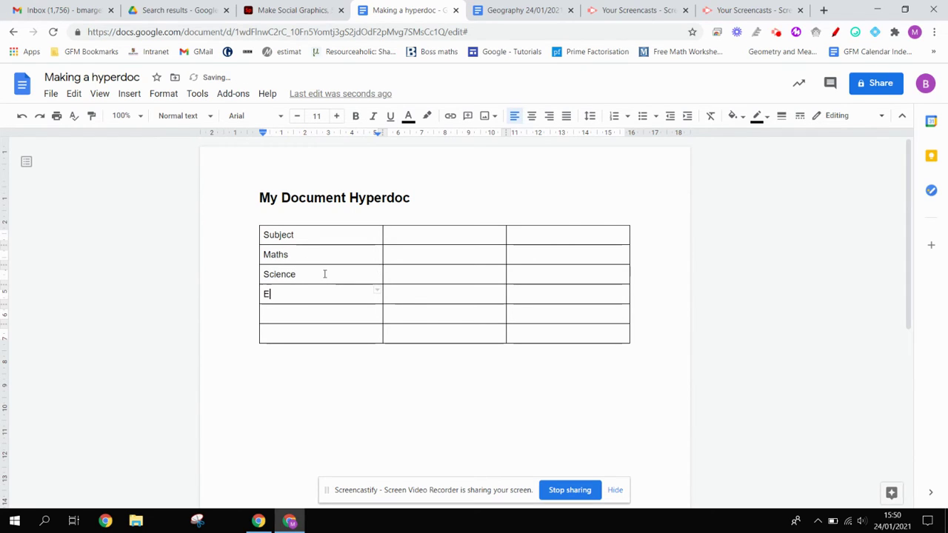
pyautogui.write('nglish')
pyautogui.press('Down')
pyautogui.write('Music')
pyautogui.press('Down')
pyautogui.write('Geograph')
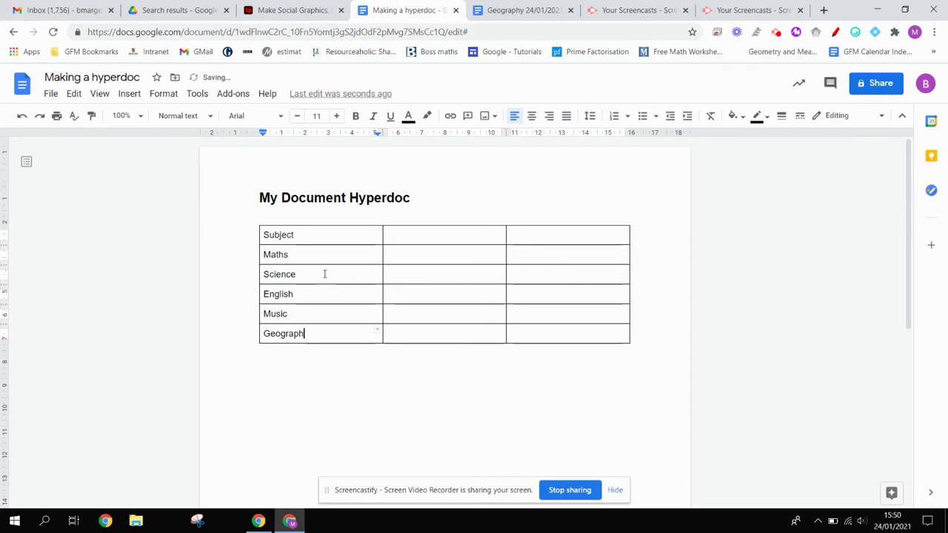
pyautogui.write('y')
# Make the table's top header row bold
pyautogui.moveTo(362, 237); pyautogui.dragTo(540, 234)
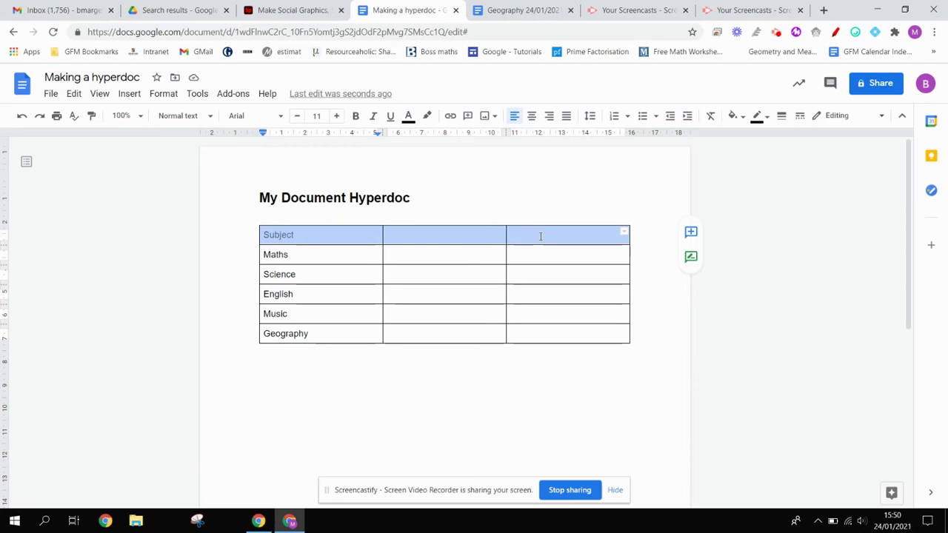
pyautogui.click(354, 116)
pyautogui.click(451, 273)
# Label the second and third header cells 'Unit of Study' and 'Lesson Notes'
pyautogui.click(434, 239)
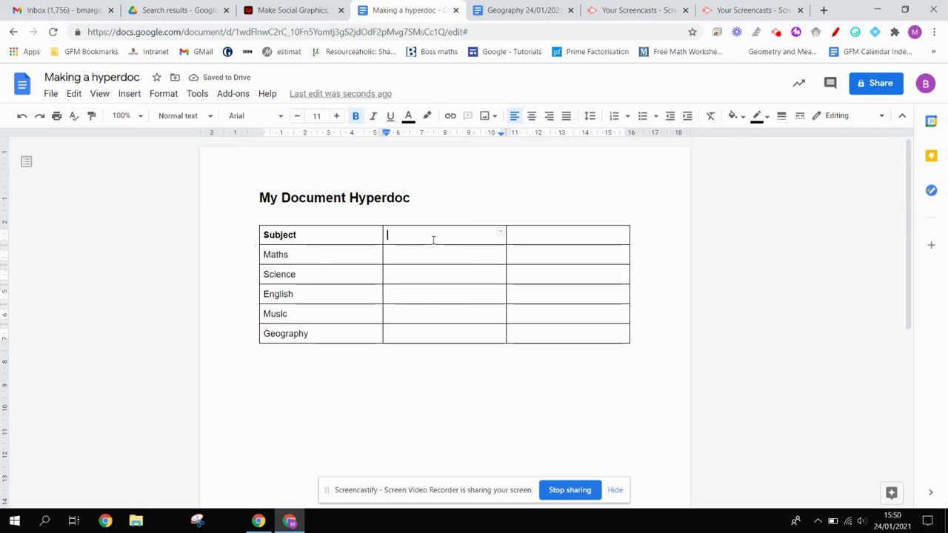
pyautogui.write('Unit of Study')
pyautogui.press('Tab')
pyautogui.write('Lesson Notes')
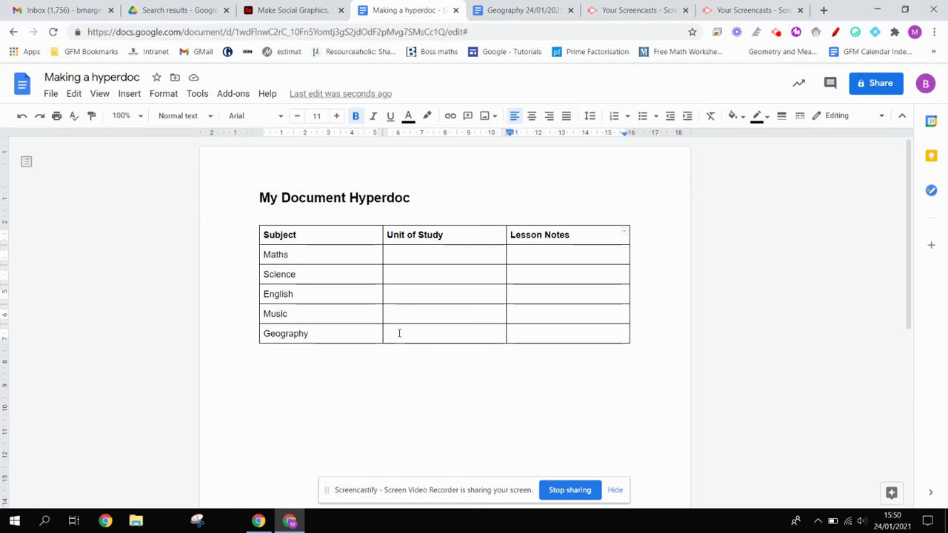
# Copy the Geography 24/01/2021 document's web address, then go back to Making a hyperdoc
pyautogui.click(528, 334)
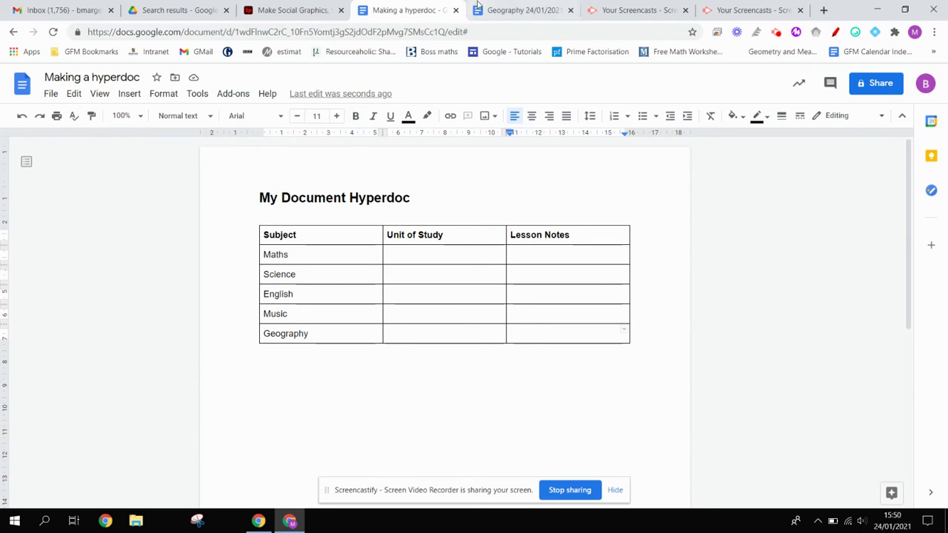
pyautogui.click(515, 10)
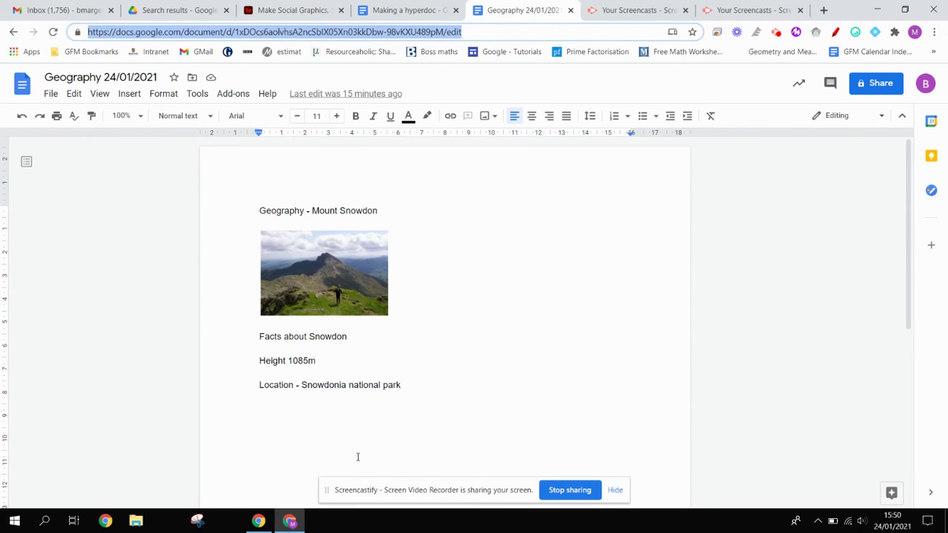
pyautogui.rightClick(405, 36)
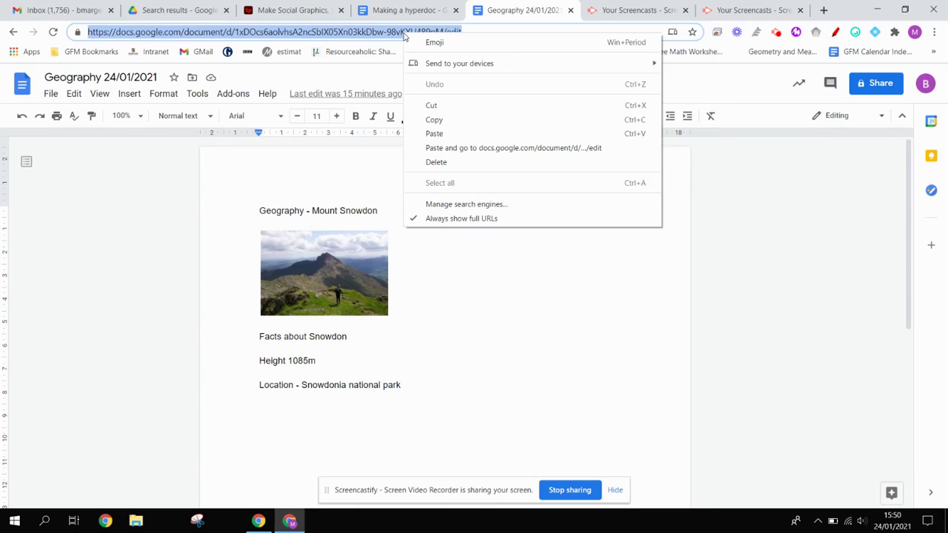
pyautogui.click(433, 120)
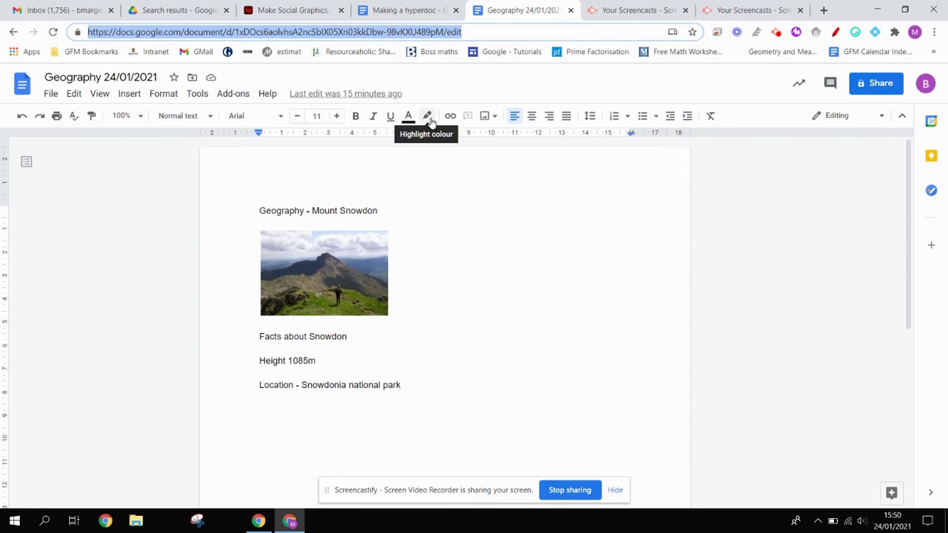
pyautogui.click(400, 13)
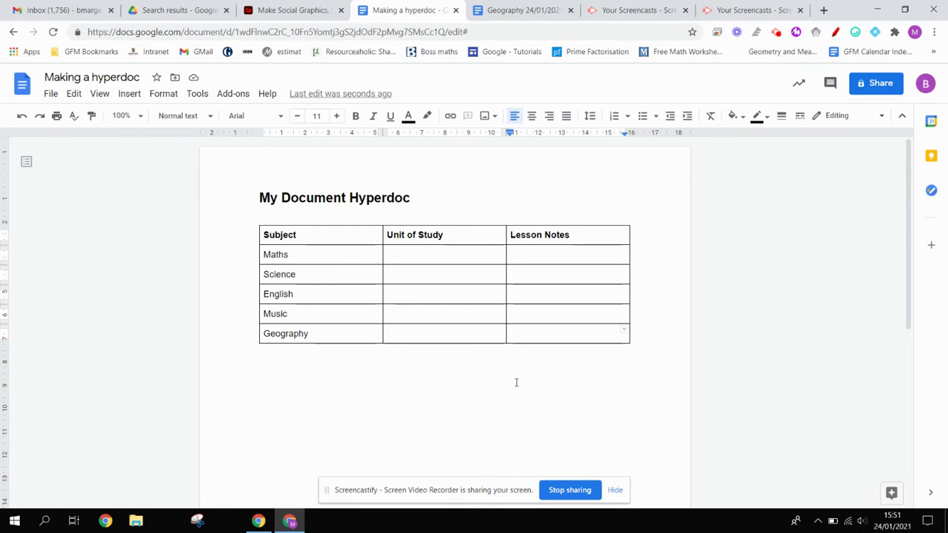
# Write 'Mount Snowdon lesson 24/01/2021 link' in the Geography Lesson Notes cell and select 'link'
pyautogui.write('Mount Sn')
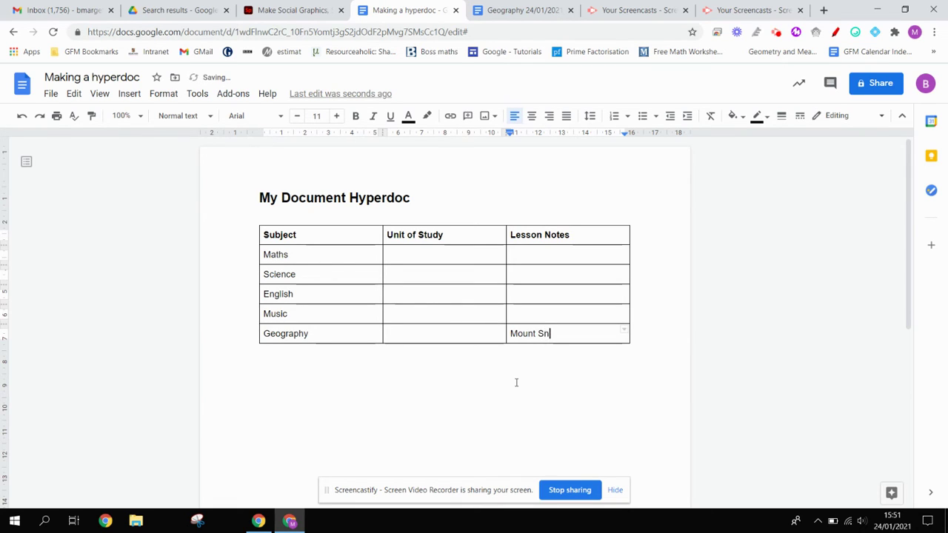
pyautogui.write('owdon lesson 24/0')
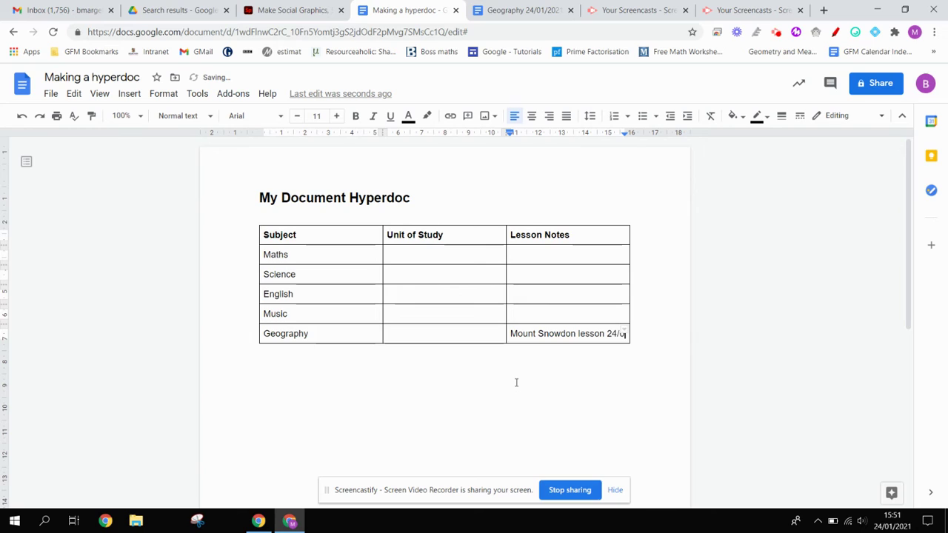
pyautogui.write('1/2021')
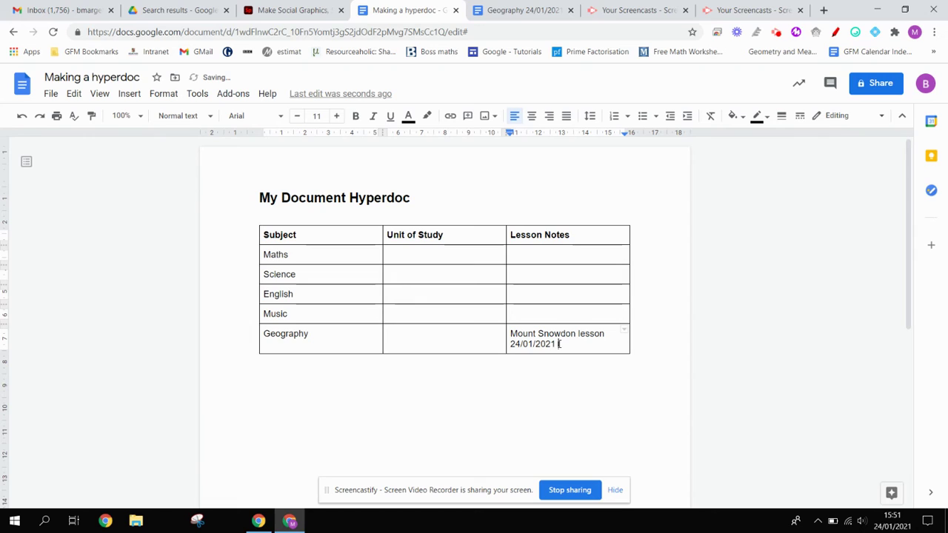
pyautogui.write(' link')
pyautogui.moveTo(558, 343); pyautogui.dragTo(571, 344)
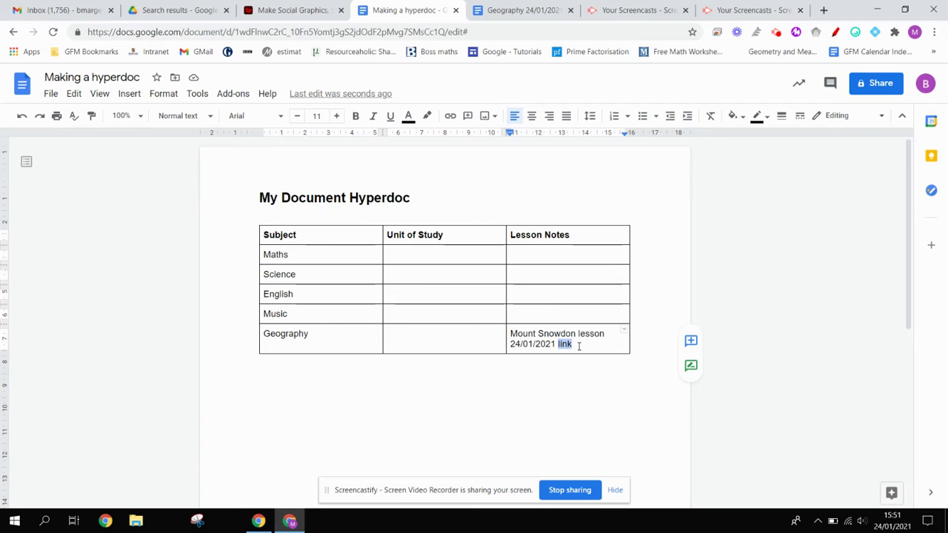
# Hyperlink the word 'link' to the copied Geography 24/01/2021 document address
pyautogui.click(577, 347)
pyautogui.hotkey('ctrl', 'v')
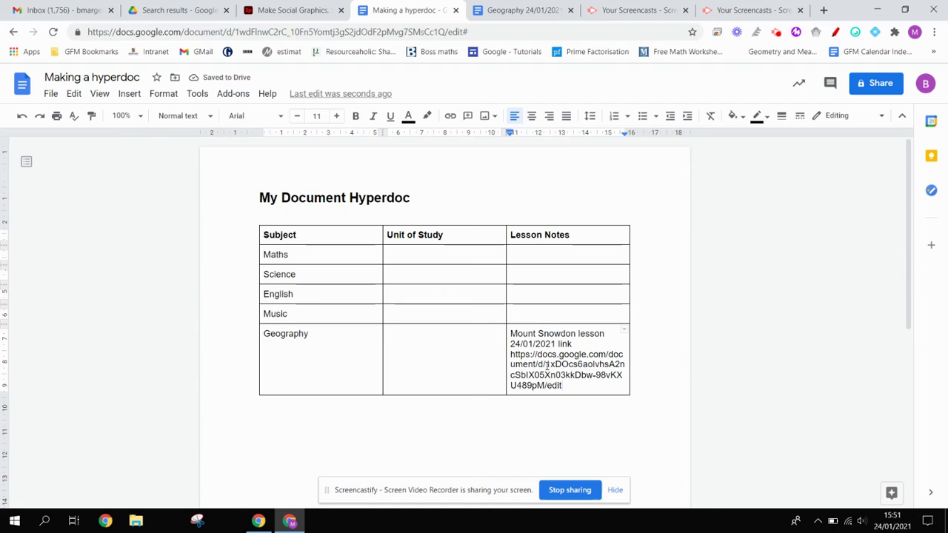
pyautogui.hotkey('ctrl', 'z')
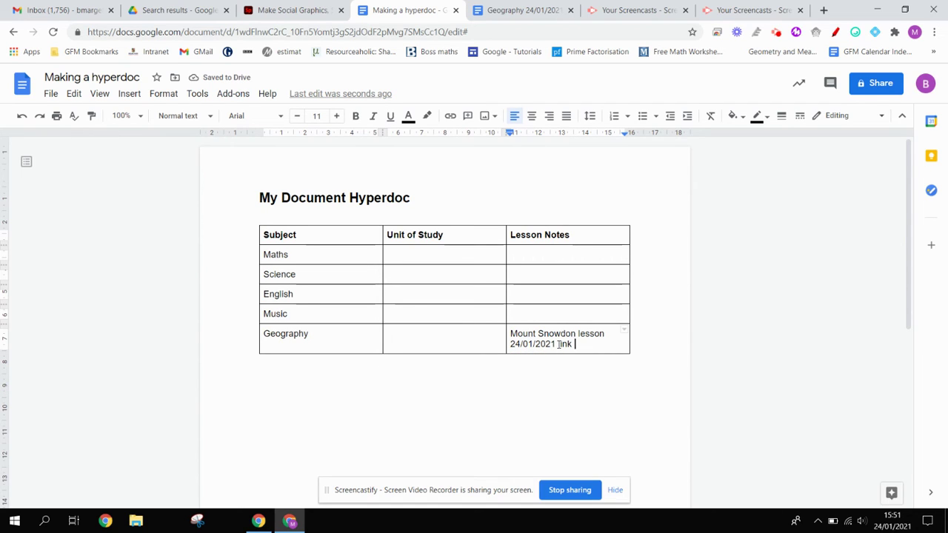
pyautogui.moveTo(557, 344); pyautogui.dragTo(572, 346)
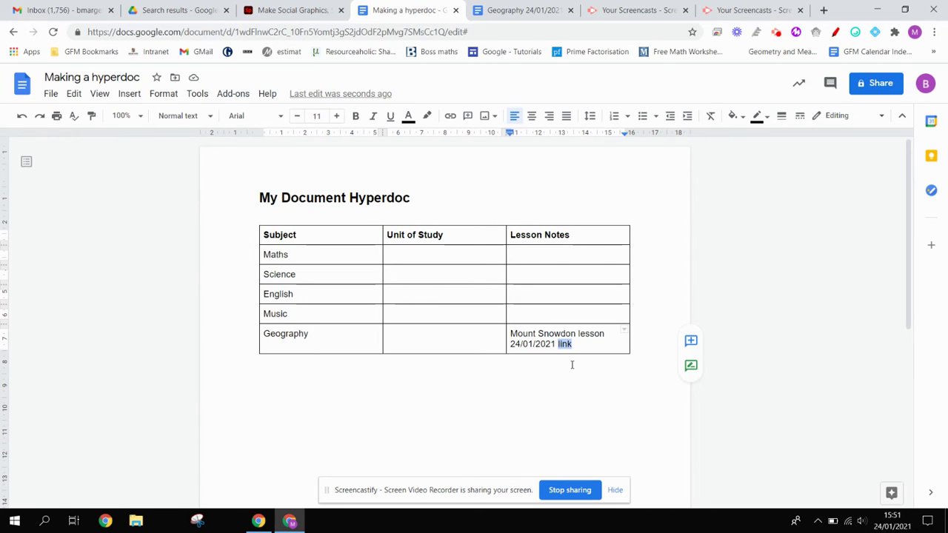
pyautogui.hotkey('ctrl', 'k')
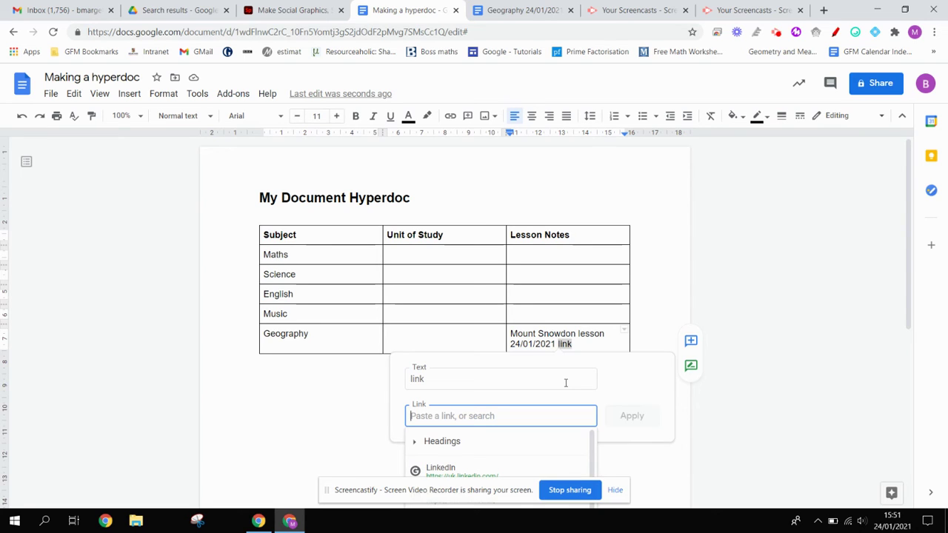
pyautogui.hotkey('ctrl', 'v')
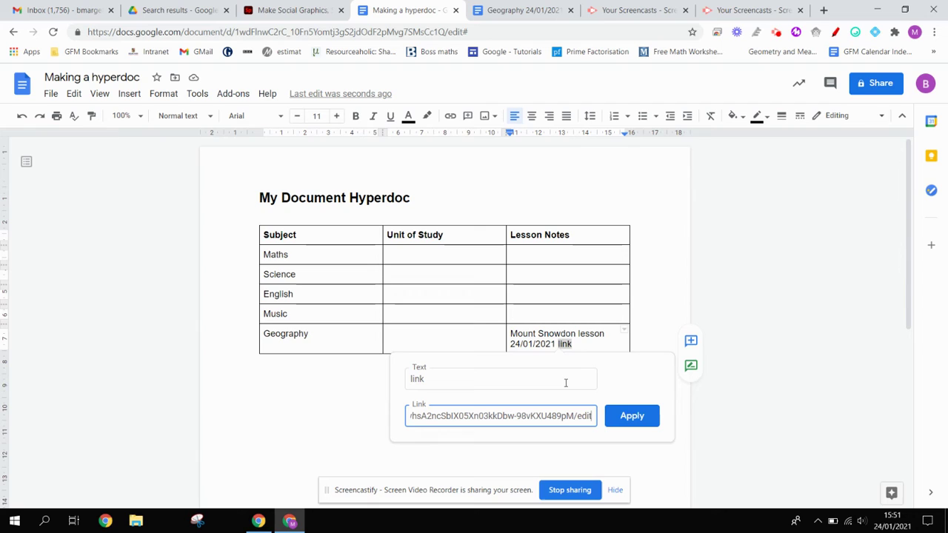
pyautogui.click(627, 418)
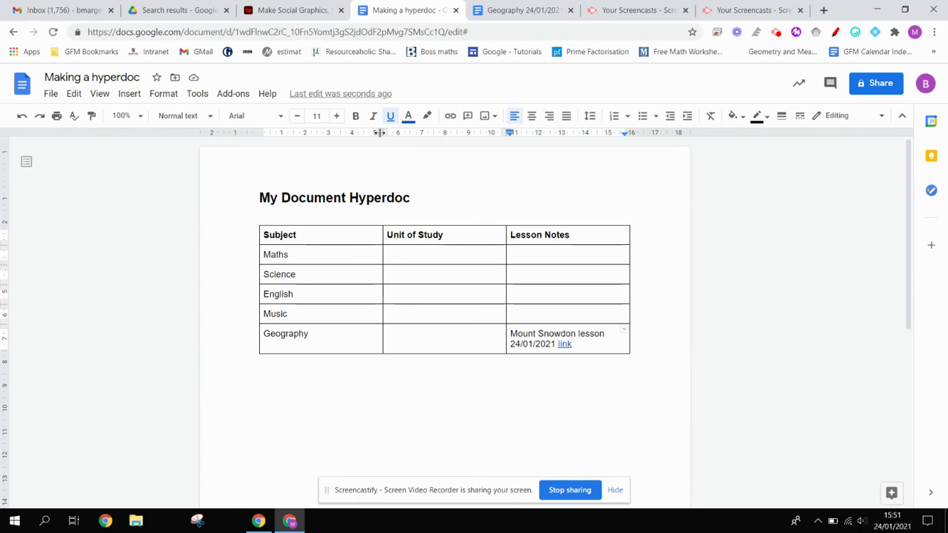
# Shift the ruler's column boundaries left to shrink Subject and enlarge Lesson Notes
pyautogui.moveTo(381, 131); pyautogui.dragTo(323, 133)
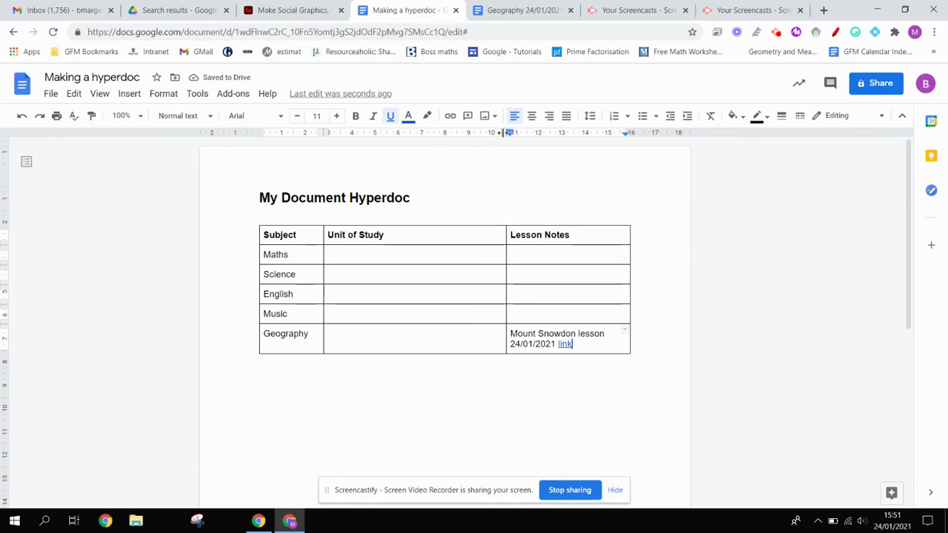
pyautogui.moveTo(507, 133); pyautogui.dragTo(423, 134)
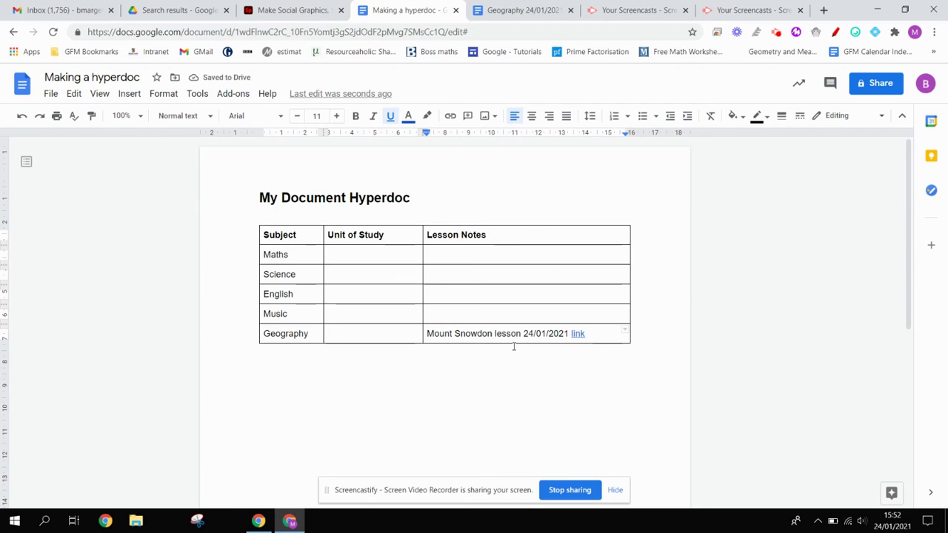
# Enter 'Mountains' as Geography's Unit of Study and add blank lines to deepen the row
pyautogui.click(352, 334)
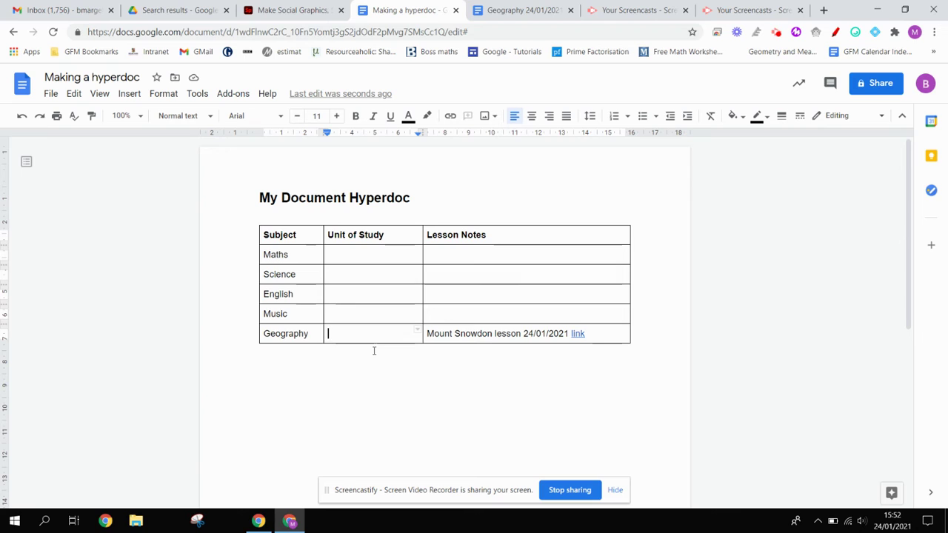
pyautogui.write('Mountains')
pyautogui.press('Return')
pyautogui.press('Return')
pyautogui.press('Return')
pyautogui.press('Return')
pyautogui.press('Return')
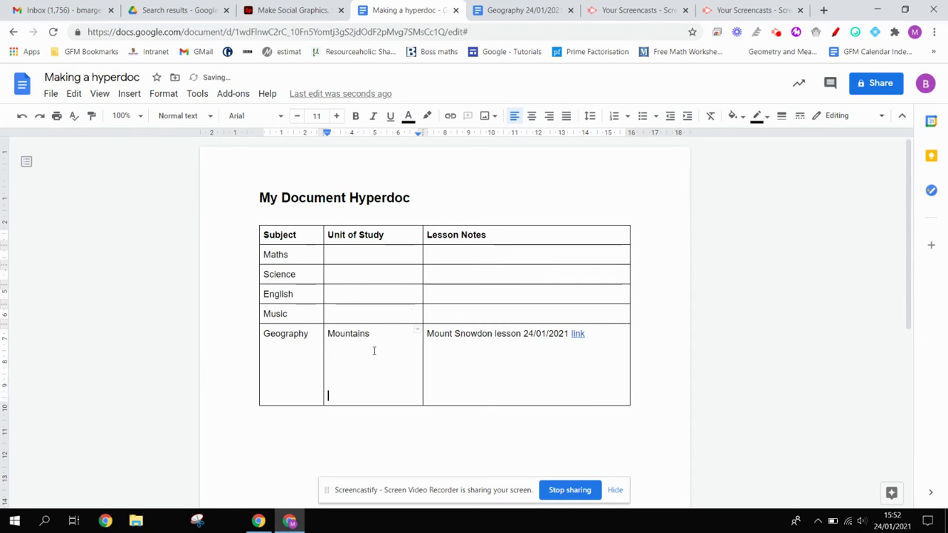
pyautogui.click(485, 348)
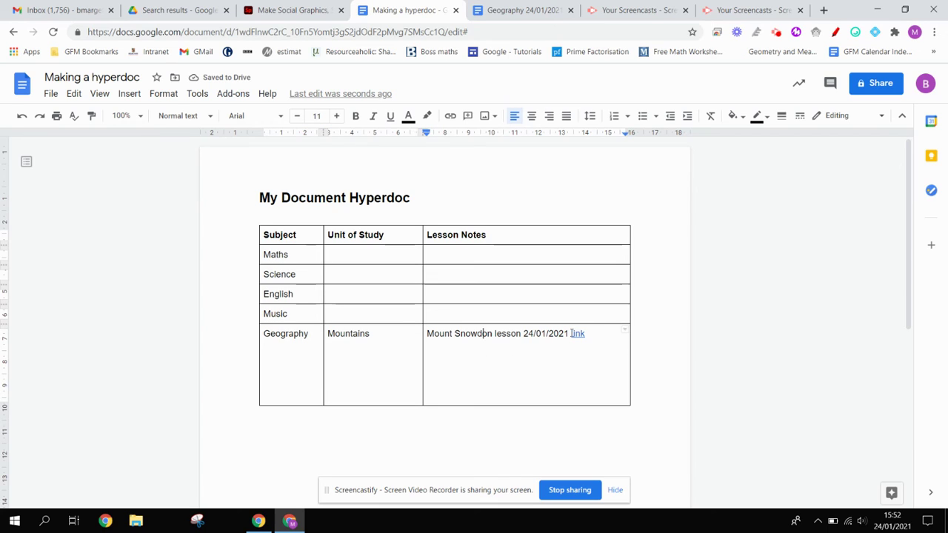
pyautogui.click(599, 333)
pyautogui.press('Return')
pyautogui.press('Return')
pyautogui.press('Return')
pyautogui.press('Return')
pyautogui.moveTo(307, 377); pyautogui.dragTo(444, 370)
# Add two empty rows beneath the Geography row using Insert row below
pyautogui.rightClick(445, 370)
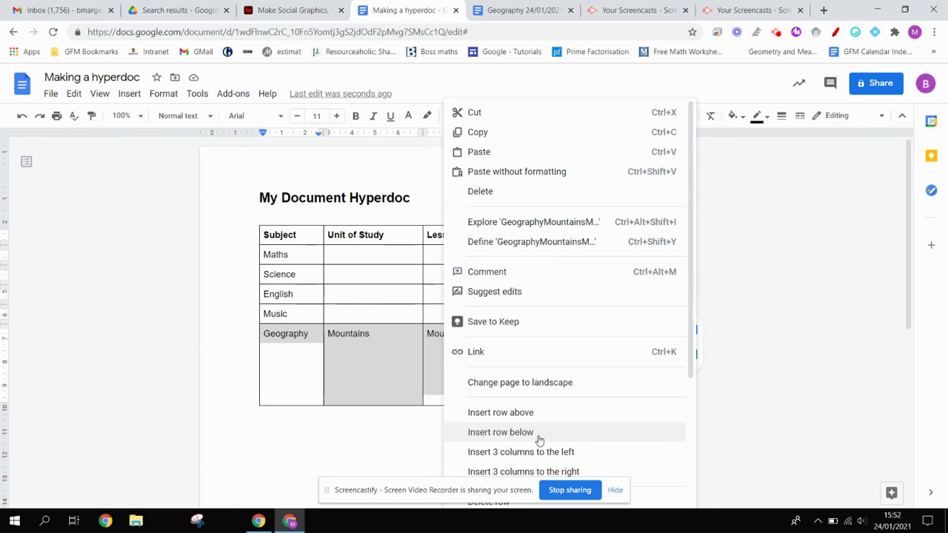
pyautogui.click(485, 432)
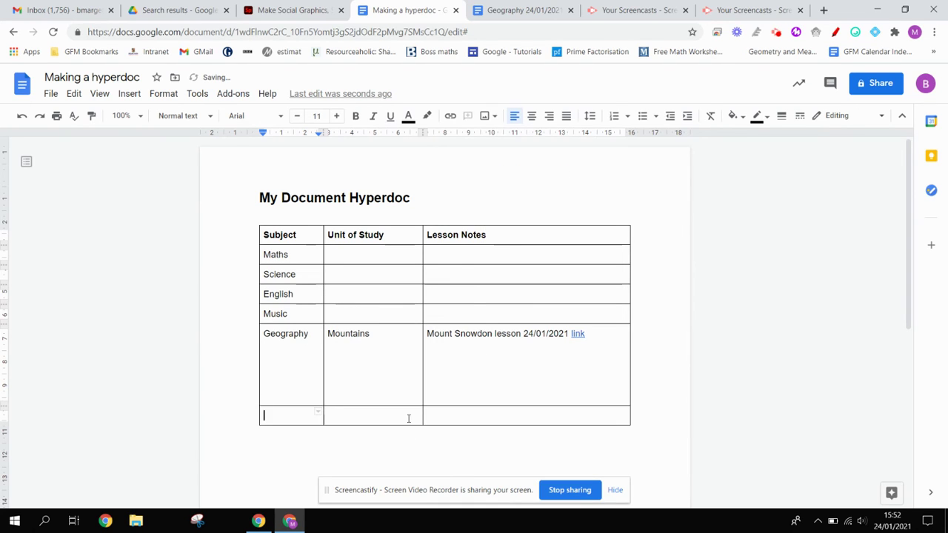
pyautogui.rightClick(409, 418)
pyautogui.moveTo(355, 418); pyautogui.dragTo(450, 415)
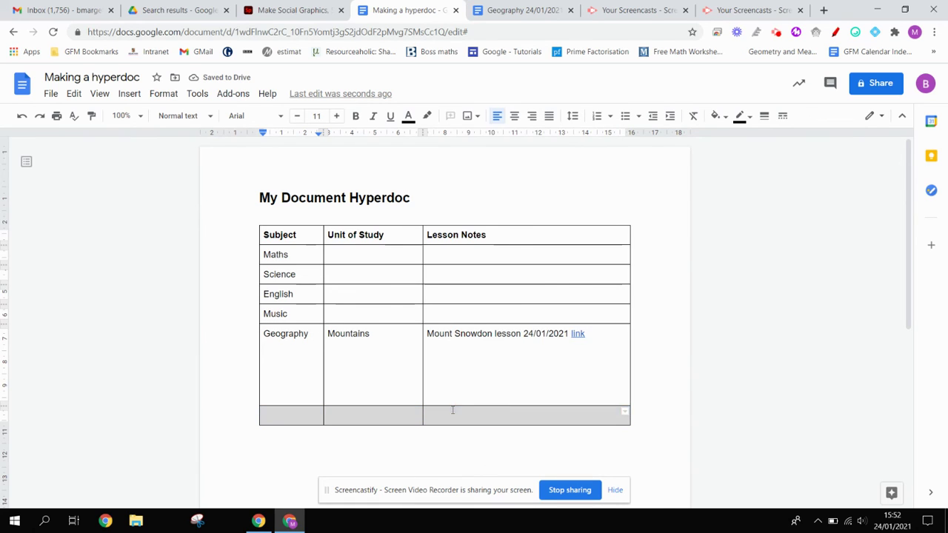
pyautogui.rightClick(452, 414)
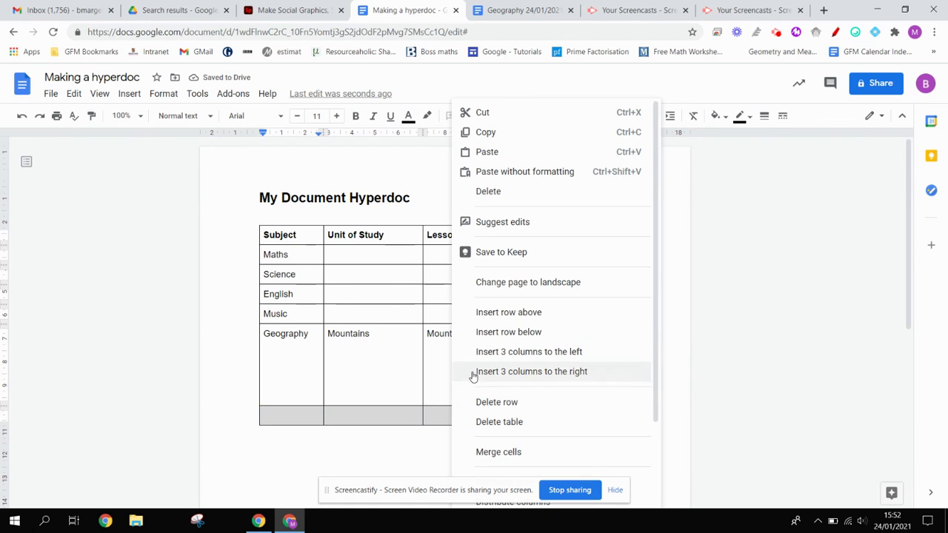
pyautogui.click(525, 333)
pyautogui.scroll(-1, 396, 387)
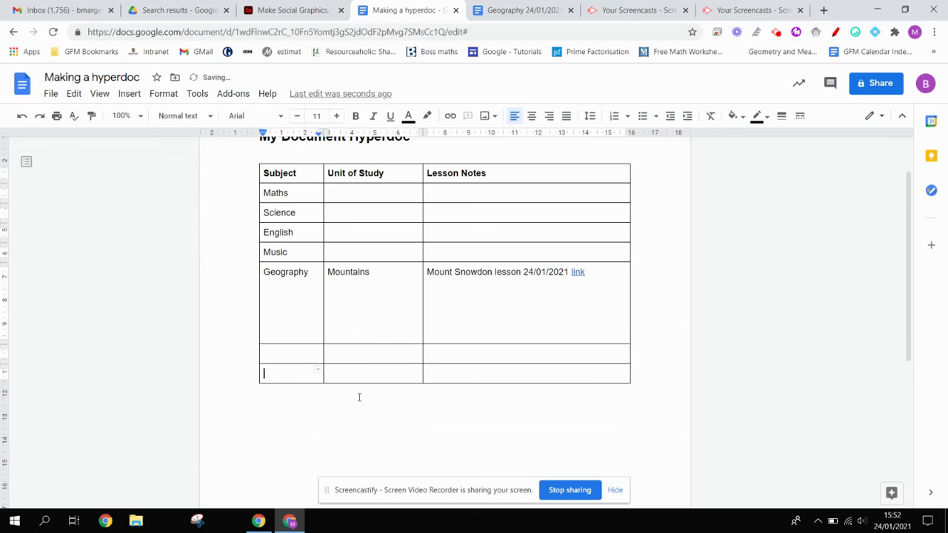
pyautogui.click(369, 355)
# Enter 'Natural Hazards' and 'Coastal Landscapes' in the new Unit of Study cells
pyautogui.write('Natrual')
pyautogui.press('BackSpace')
pyautogui.press('BackSpace')
pyautogui.press('BackSpace')
pyautogui.press('BackSpace')
pyautogui.press('BackSpace')
pyautogui.write('ral Hazards')
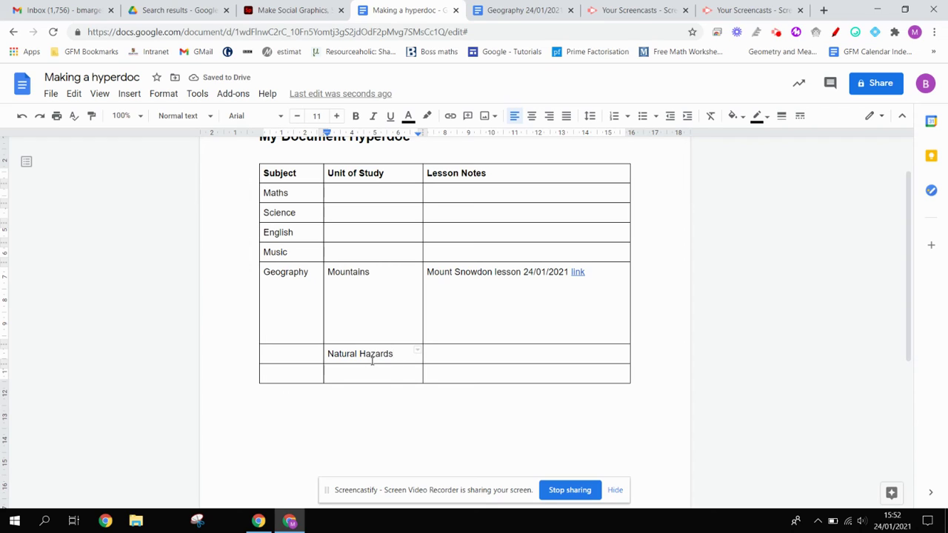
pyautogui.click(372, 377)
pyautogui.write('Coastal ')
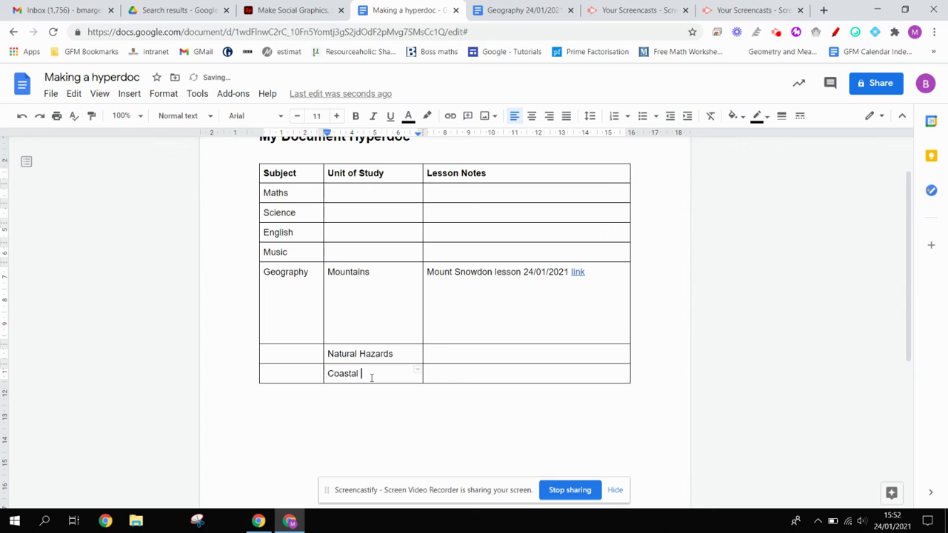
pyautogui.write('Landscapes')
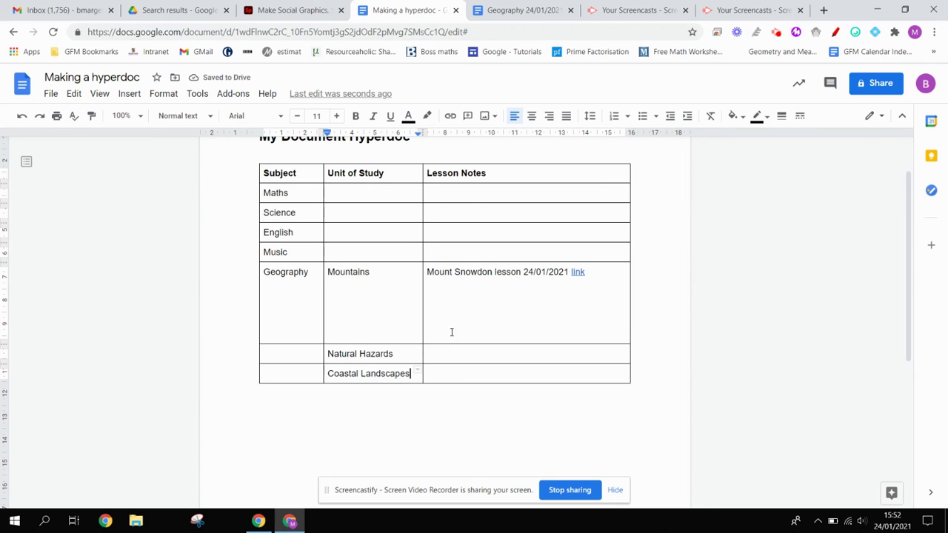
# Add blank lines in the Natural Hazards and Coastal Landscapes notes cells to deepen both rows
pyautogui.click(452, 333)
pyautogui.click(468, 356)
pyautogui.press('Return')
pyautogui.click(452, 387)
pyautogui.press('Return')
pyautogui.press('Return')
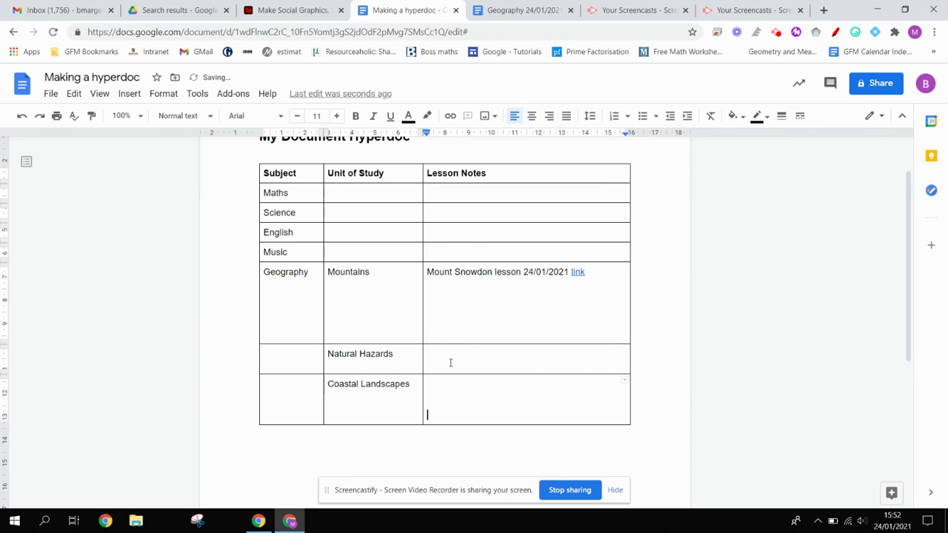
pyautogui.click(462, 371)
pyautogui.press('Return')
pyautogui.press('Return')
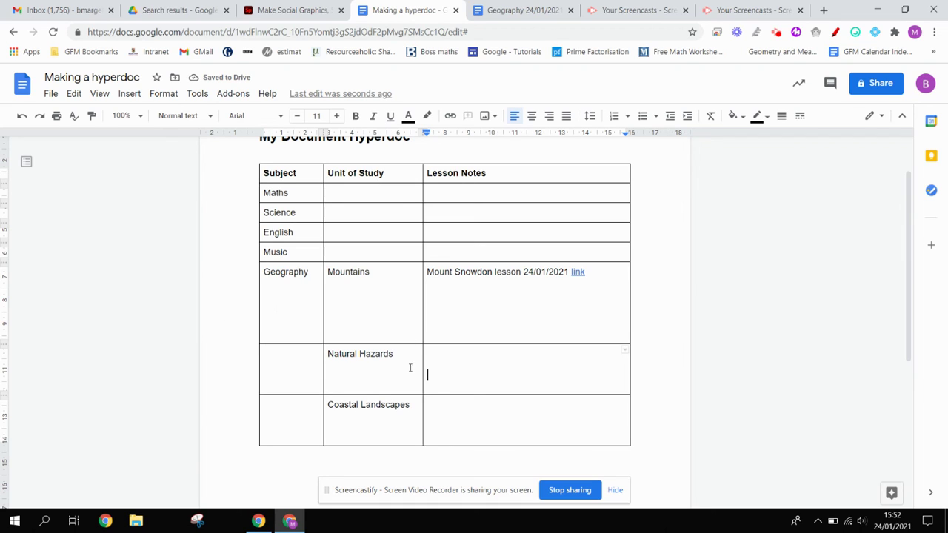
# Merge the Geography Subject cell with the two empty Subject cells below it
pyautogui.moveTo(285, 303); pyautogui.dragTo(294, 419)
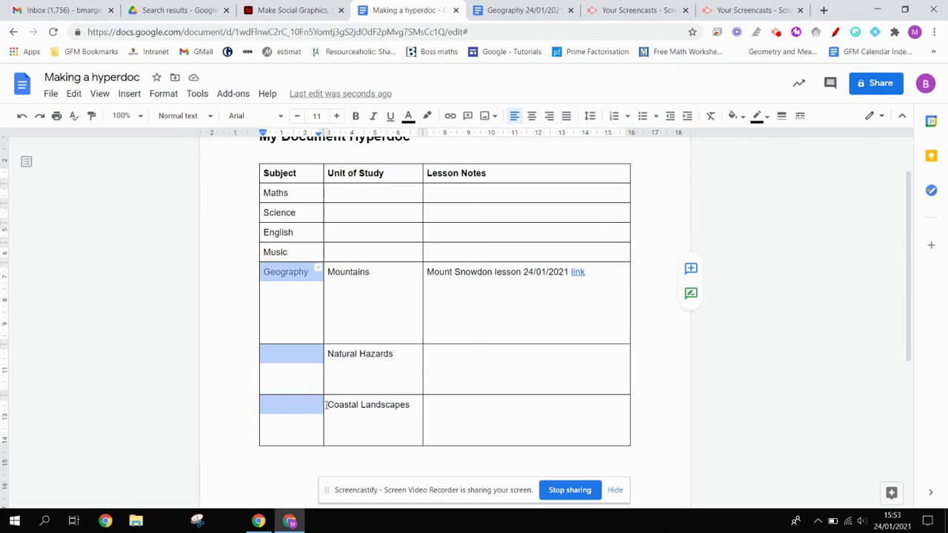
pyautogui.rightClick(283, 283)
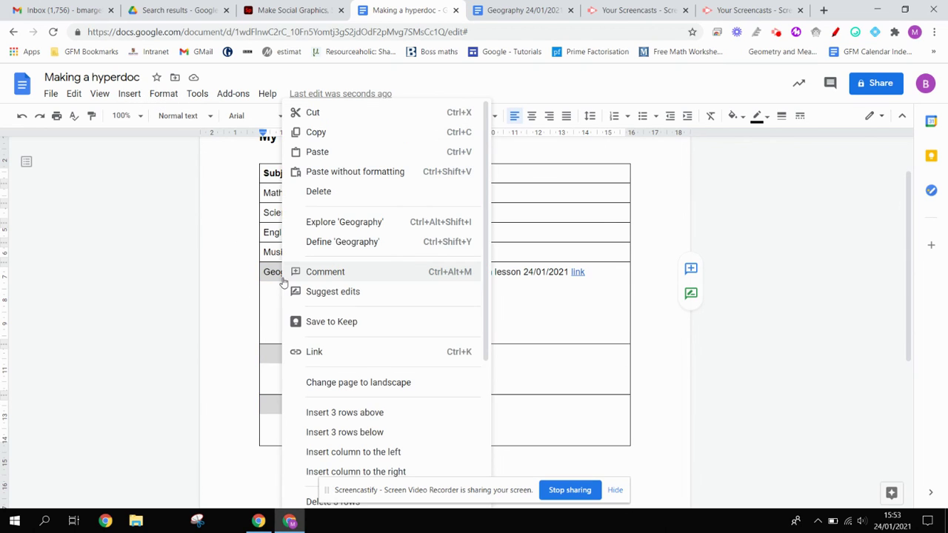
pyautogui.scroll(-3, 362, 329)
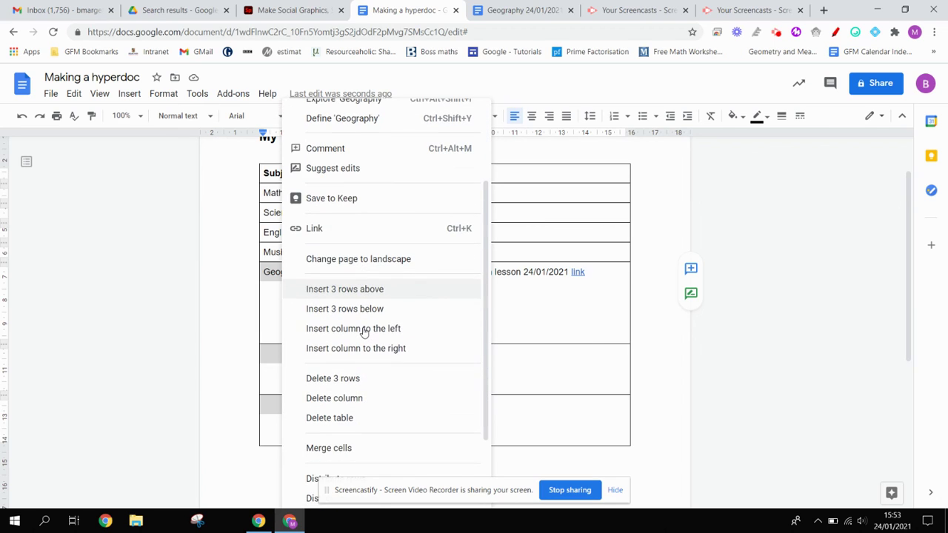
pyautogui.scroll(-2, 348, 349)
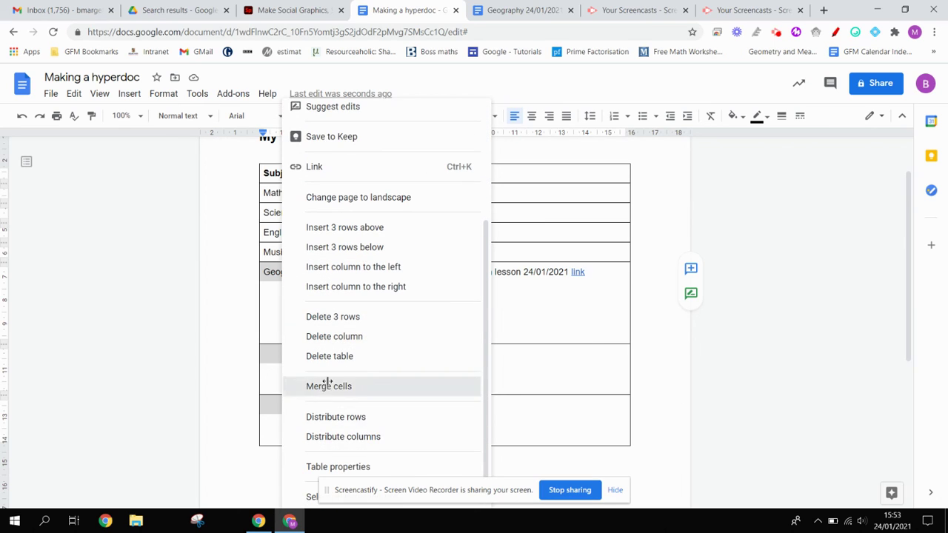
pyautogui.click(328, 386)
pyautogui.click(339, 307)
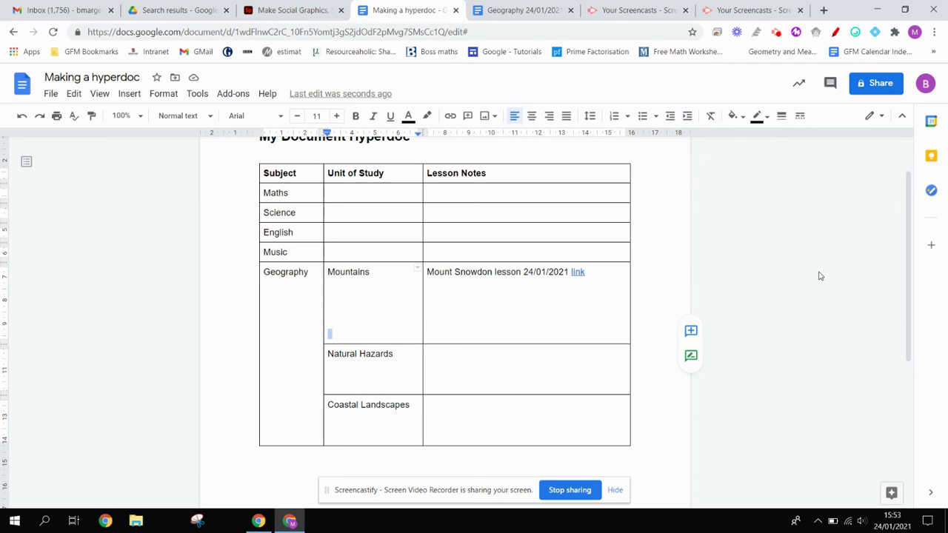
pyautogui.scroll(2, 665, 274)
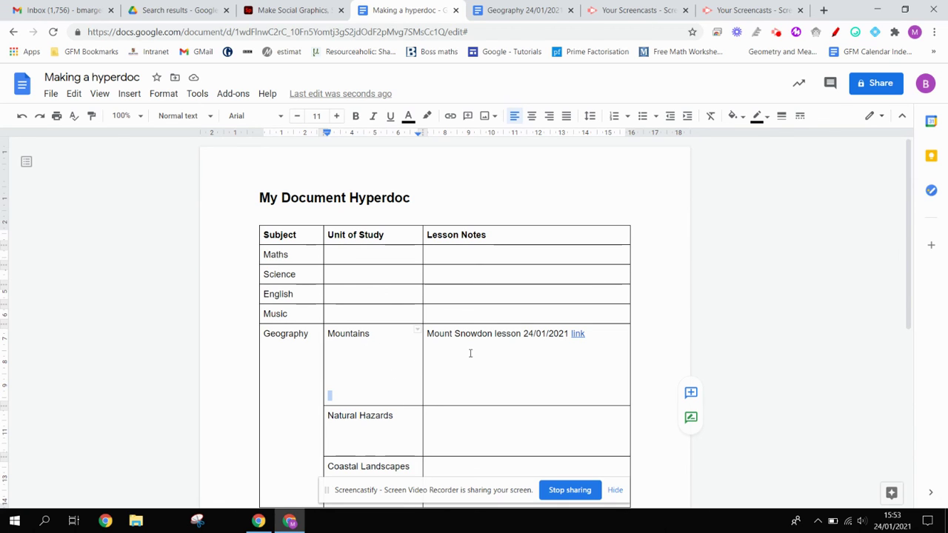
pyautogui.scroll(-2, 414, 334)
pyautogui.scroll(2, 449, 353)
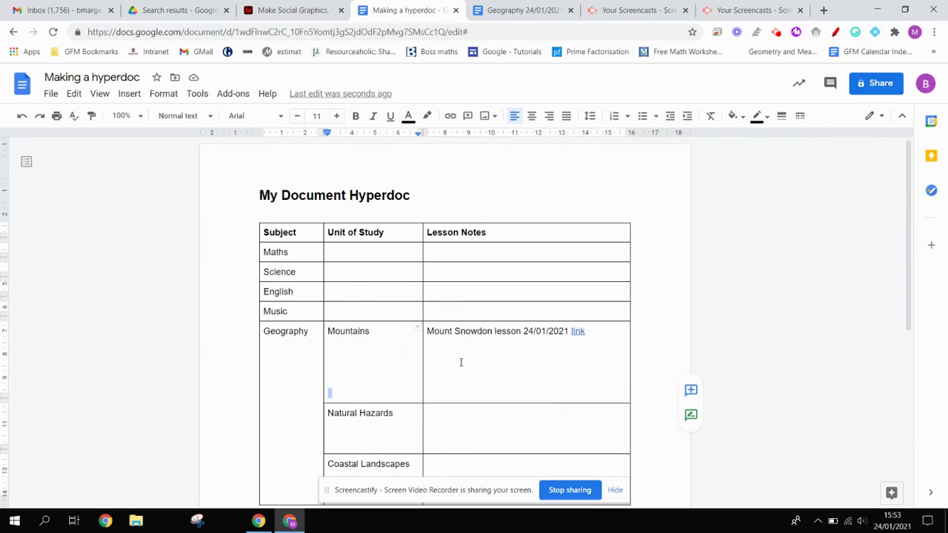